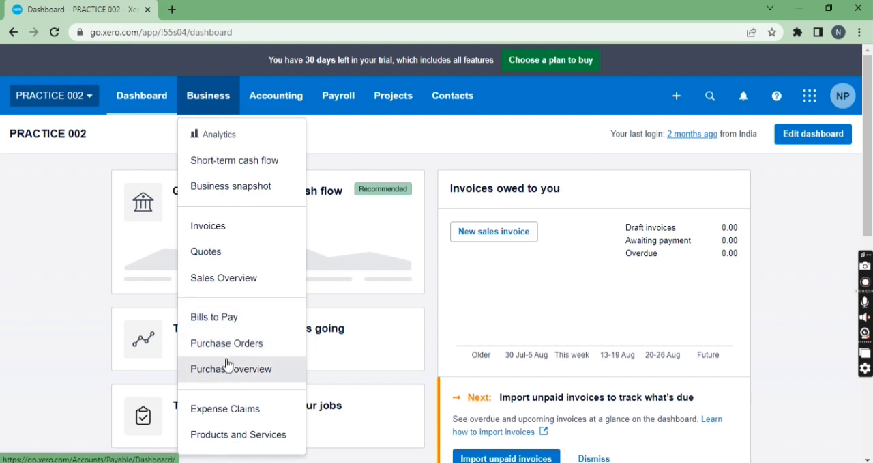
Step: Open the bill import page from Bills to Pay and review its template and file import instructions
{"action": "left_click_drag", "start_coordinate": [228, 327], "coordinate": [280, 323]}
{"action": "left_click", "coordinate": [279, 323]}
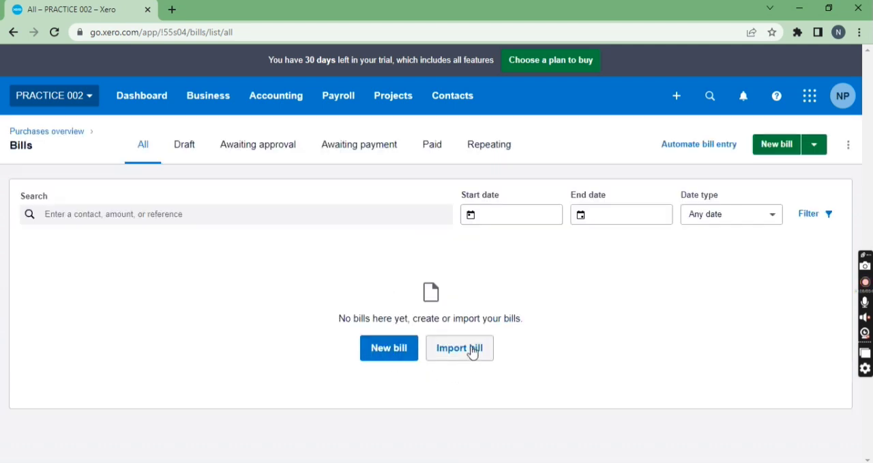
{"action": "left_click", "coordinate": [459, 348]}
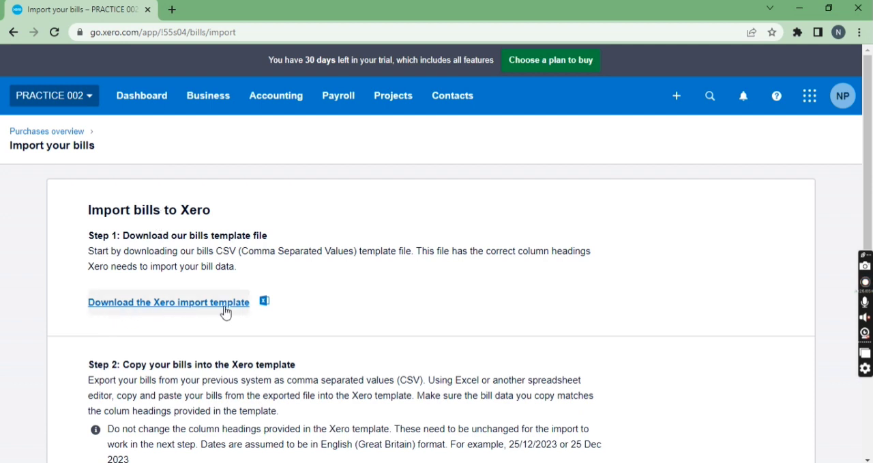
{"action": "scroll", "coordinate": [225, 312], "scroll_direction": "down", "scroll_amount": 1}
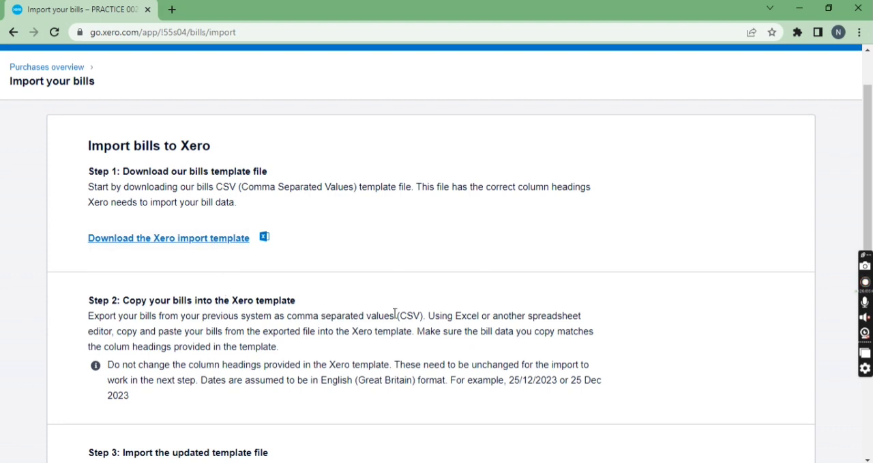
{"action": "scroll", "coordinate": [273, 360], "scroll_direction": "down", "scroll_amount": 1}
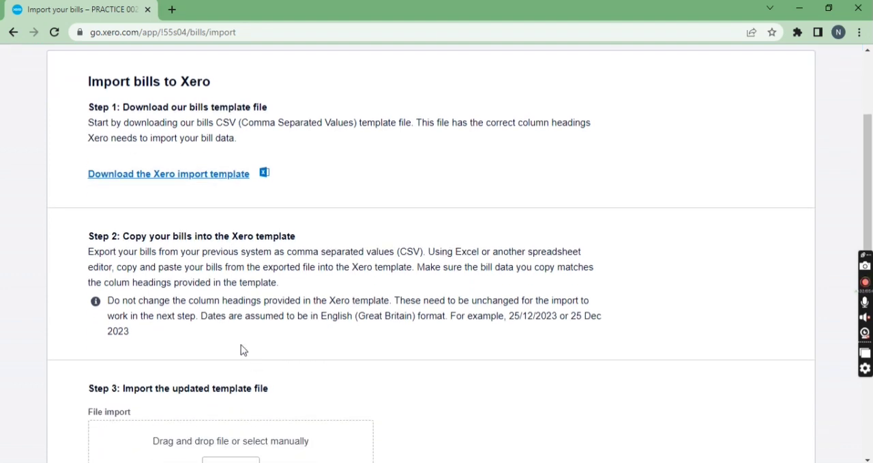
{"action": "scroll", "coordinate": [164, 308], "scroll_direction": "down", "scroll_amount": 1}
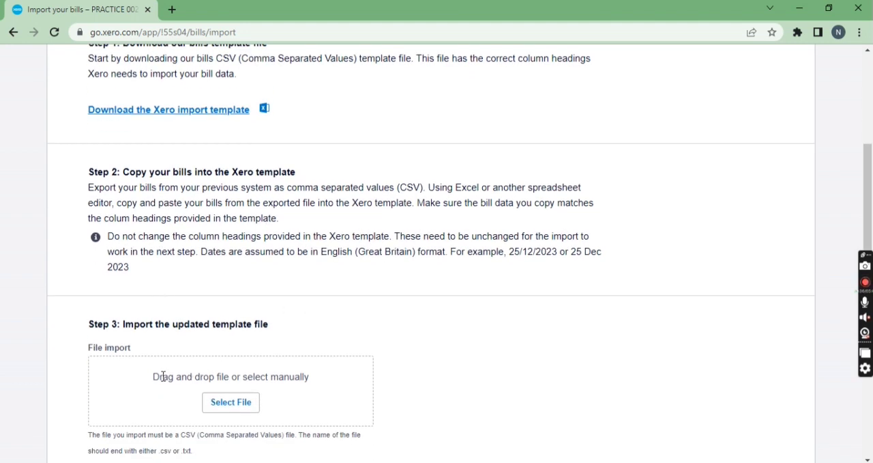
Step: Switch to the Downloads folder in File Explorer and open BillTemplate.csv in a maximized Excel window
{"action": "key", "text": "alt+Tab"}
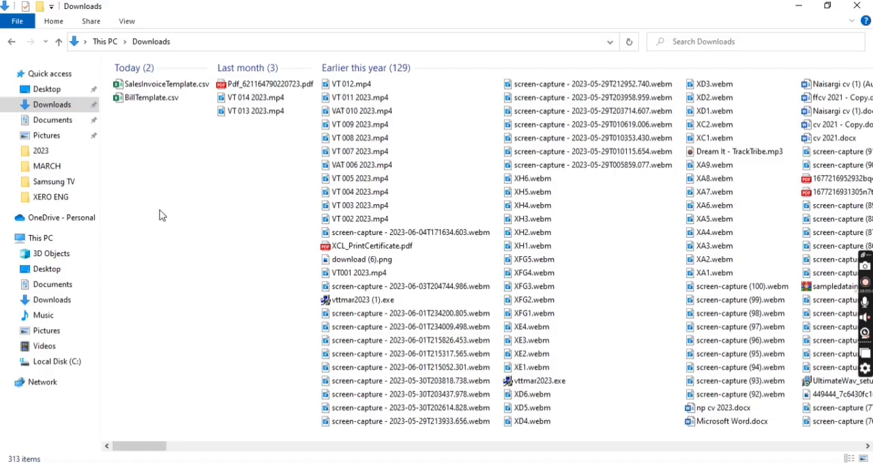
{"action": "double_click", "coordinate": [170, 100]}
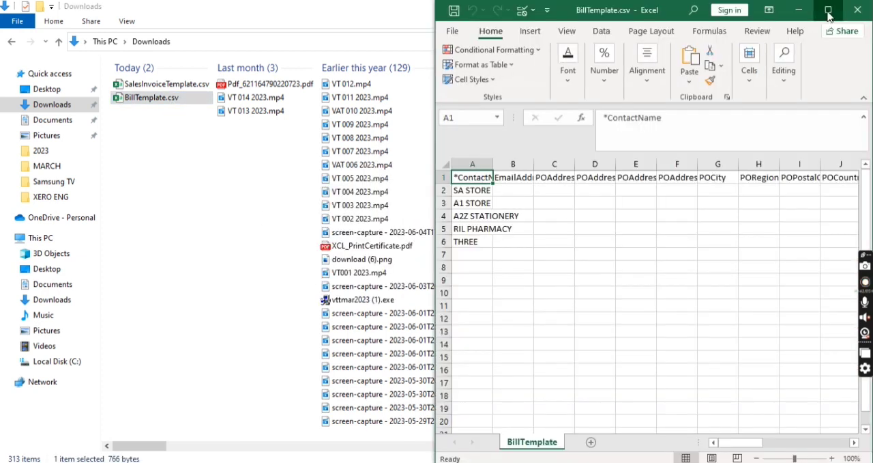
{"action": "left_click", "coordinate": [828, 10]}
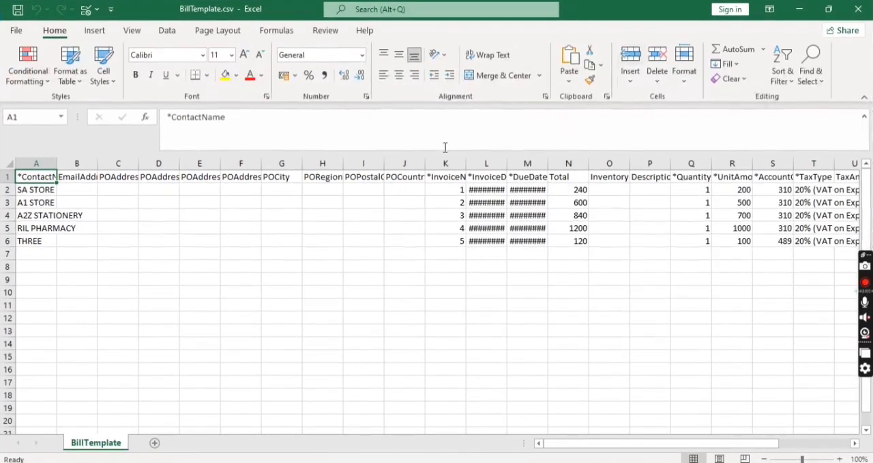
Step: Autofit the ContactName, InvoiceNumber, InvoiceDate and DueDate columns, and look over the dates and the Total column
{"action": "double_click", "coordinate": [56, 167]}
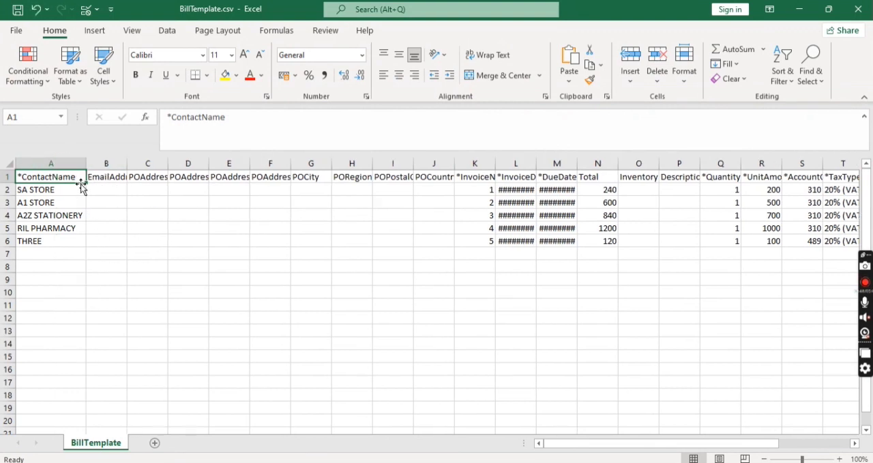
{"action": "double_click", "coordinate": [496, 163]}
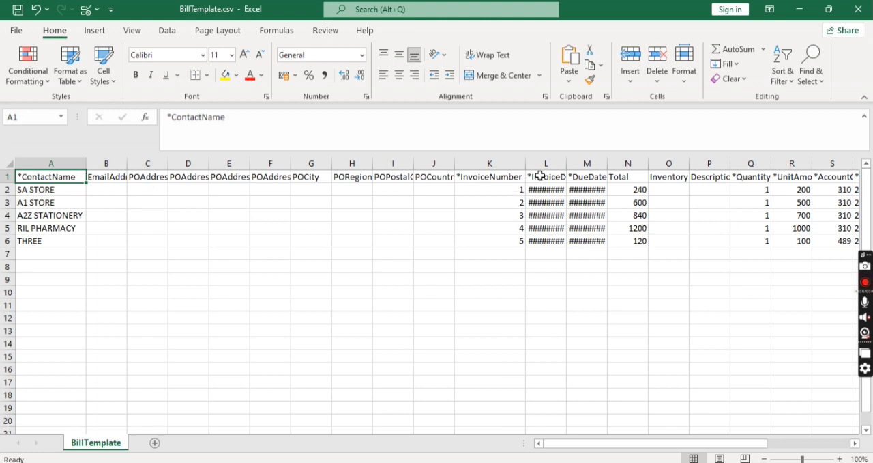
{"action": "double_click", "coordinate": [569, 160]}
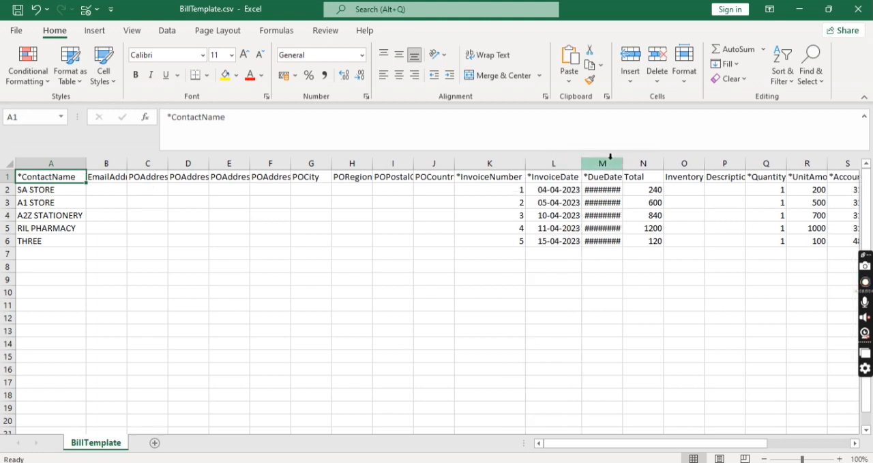
{"action": "left_click", "coordinate": [502, 177]}
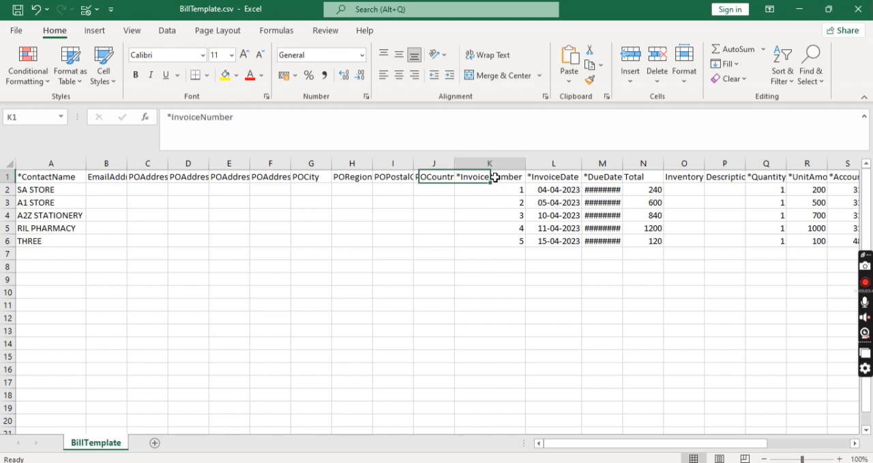
{"action": "double_click", "coordinate": [619, 162]}
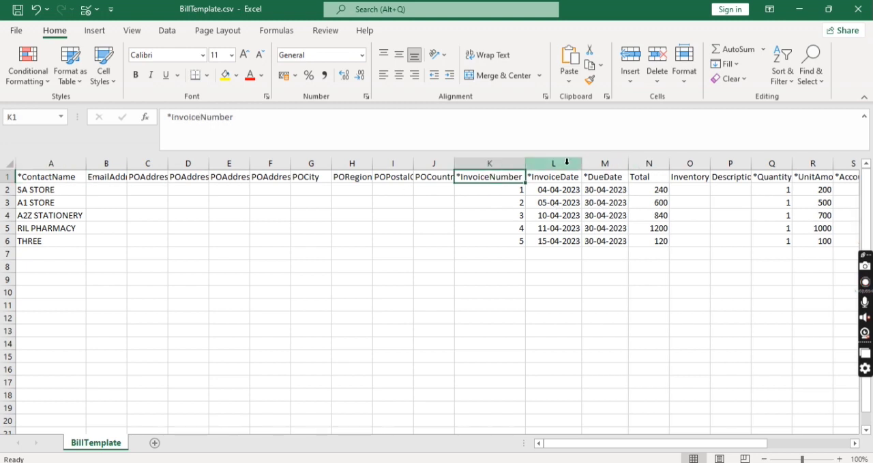
{"action": "left_click", "coordinate": [564, 163]}
{"action": "left_click", "coordinate": [612, 164]}
{"action": "left_click", "coordinate": [651, 164]}
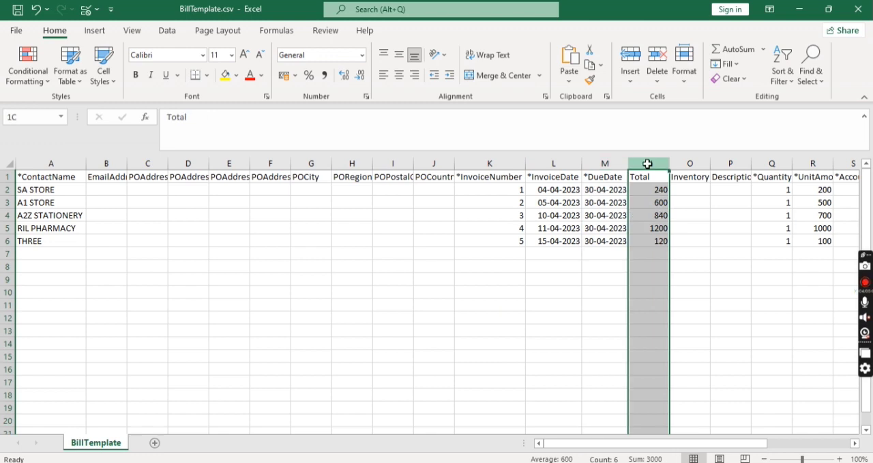
Step: Autofit the UnitAmount, AccountCode and TaxType columns and look over the bill line data
{"action": "scroll", "coordinate": [585, 316], "scroll_direction": "right", "scroll_amount": 6}
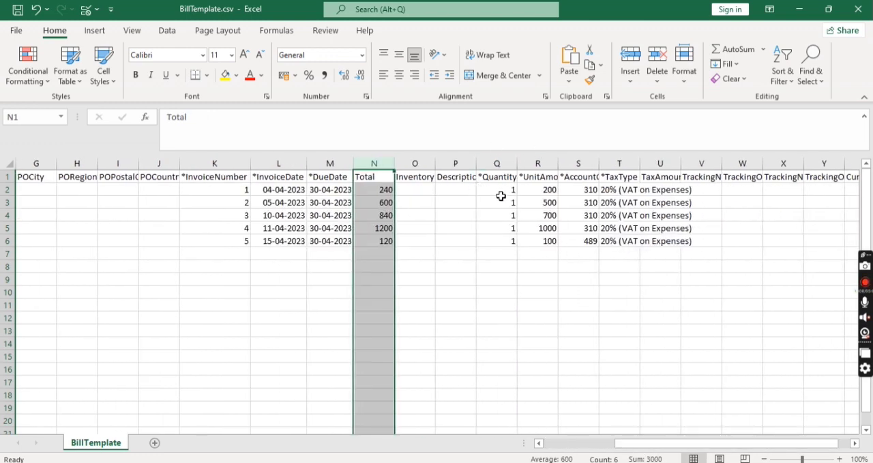
{"action": "double_click", "coordinate": [558, 164]}
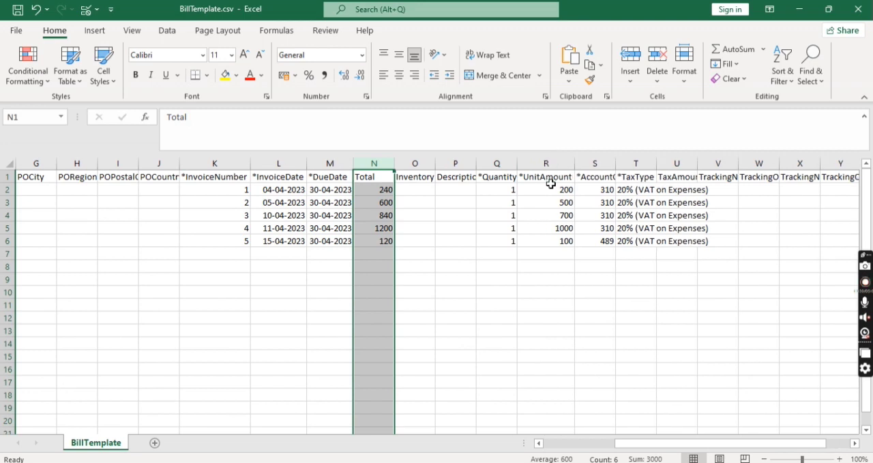
{"action": "double_click", "coordinate": [616, 164]}
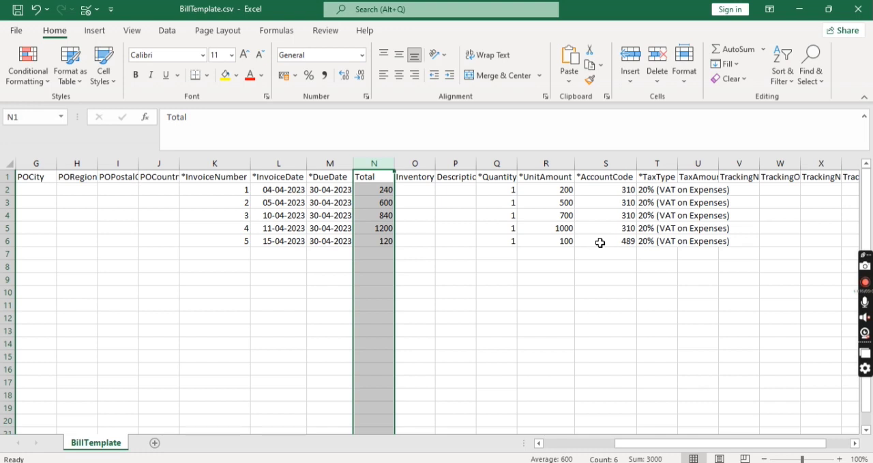
{"action": "double_click", "coordinate": [680, 165]}
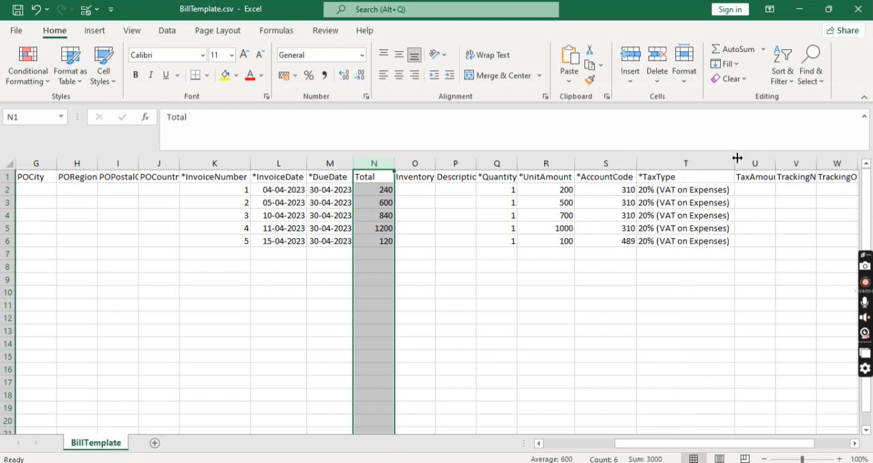
{"action": "mouse_move", "coordinate": [620, 440]}
{"action": "left_mouse_down"}
{"action": "mouse_move", "coordinate": [679, 445]}
{"action": "mouse_move", "coordinate": [635, 444]}
{"action": "left_mouse_up"}
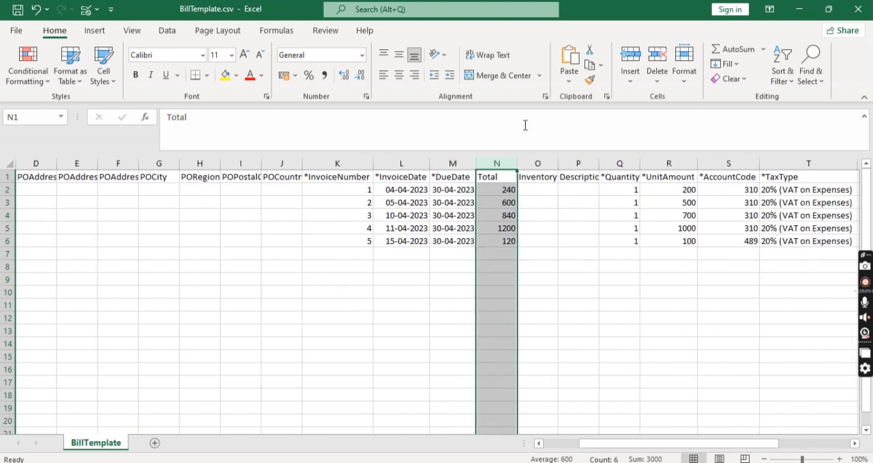
Step: Close BillTemplate.csv and discard the unsaved column width changes
{"action": "left_click", "coordinate": [853, 10]}
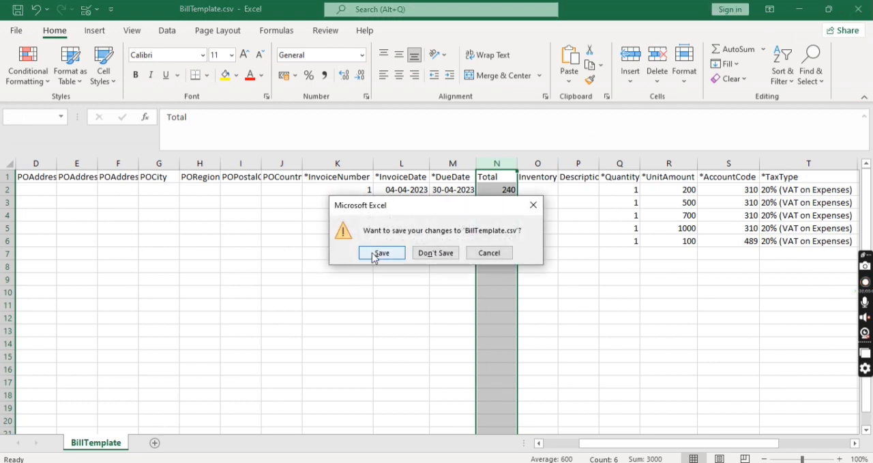
{"action": "left_click", "coordinate": [381, 253]}
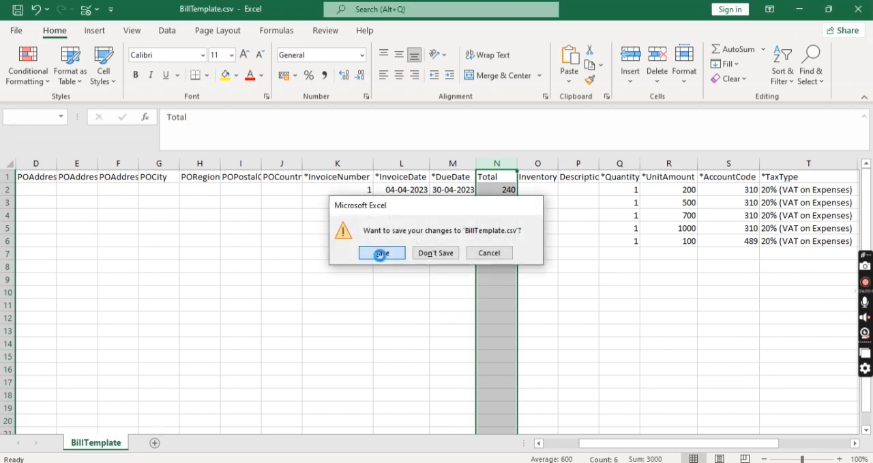
{"action": "left_click", "coordinate": [399, 292]}
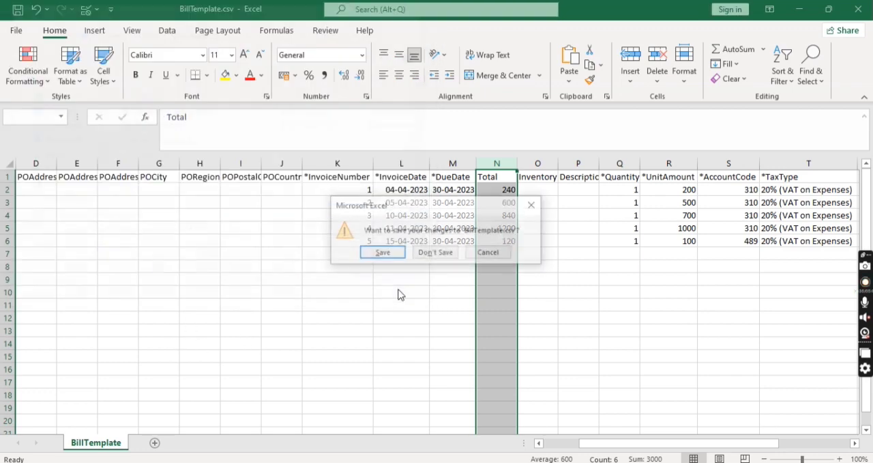
{"action": "left_click", "coordinate": [424, 256]}
{"action": "left_click", "coordinate": [423, 254]}
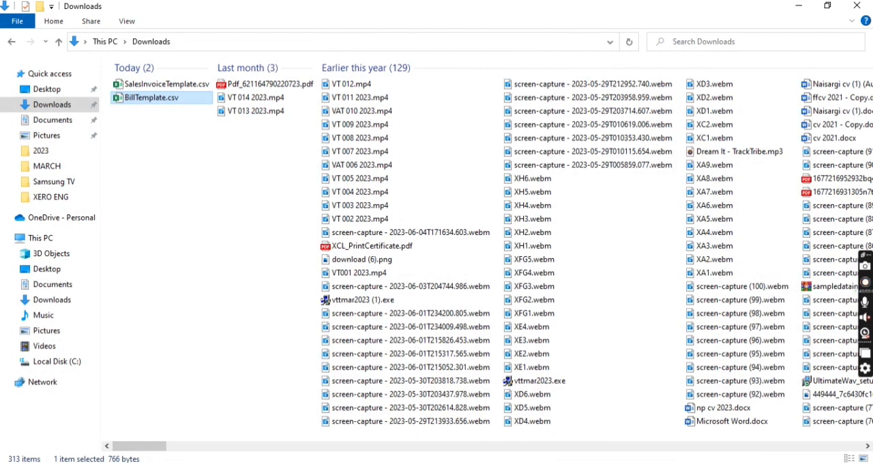
Step: Switch back to the Xero bill import page in the browser and choose BillTemplate.csv from Downloads as the import file
{"action": "key", "text": "alt+Tab"}
{"action": "scroll", "coordinate": [270, 322], "scroll_direction": "down", "scroll_amount": 1}
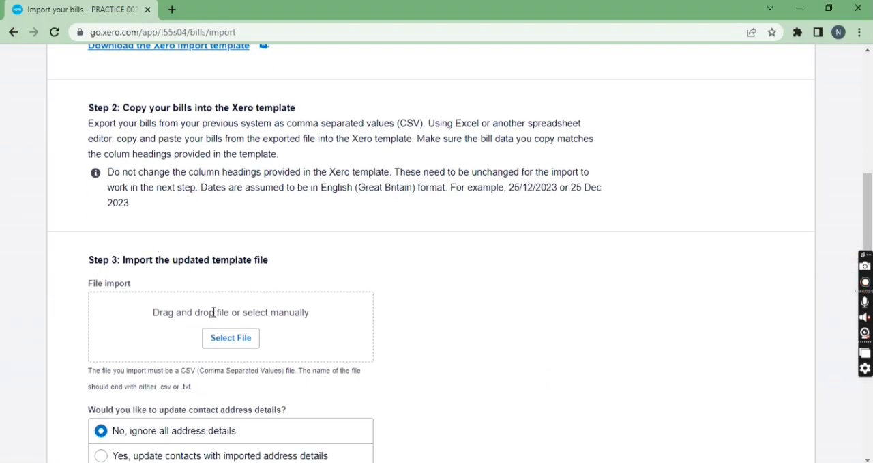
{"action": "left_click", "coordinate": [226, 337]}
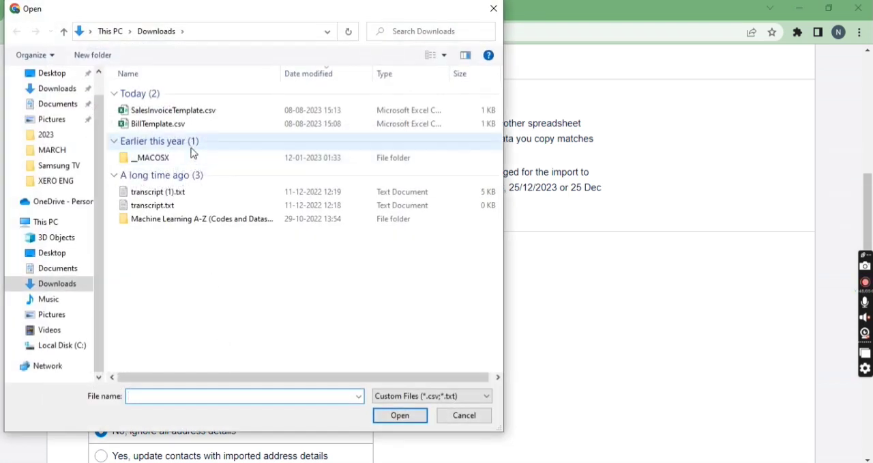
{"action": "left_click", "coordinate": [183, 125]}
{"action": "left_click", "coordinate": [392, 420]}
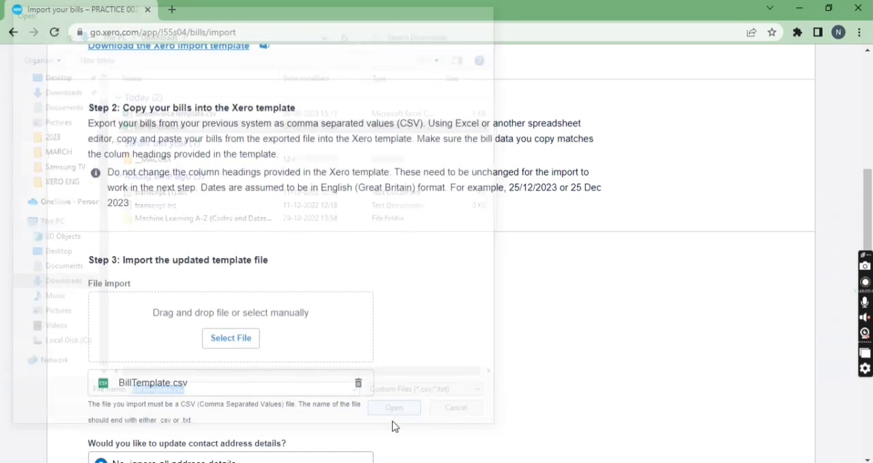
Step: Choose to update contacts with imported address details, keep UnitAmount tax exclusive, and complete the bill import
{"action": "scroll", "coordinate": [270, 325], "scroll_direction": "down", "scroll_amount": 2}
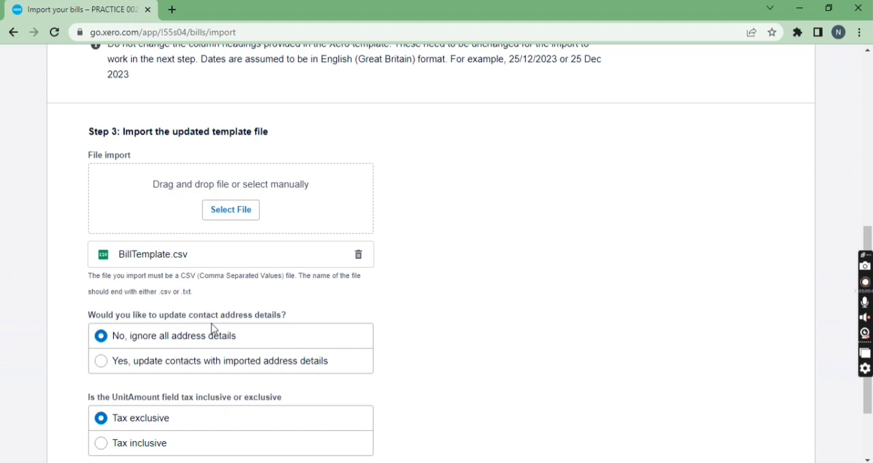
{"action": "left_click", "coordinate": [149, 368]}
{"action": "scroll", "coordinate": [147, 374], "scroll_direction": "down", "scroll_amount": 1}
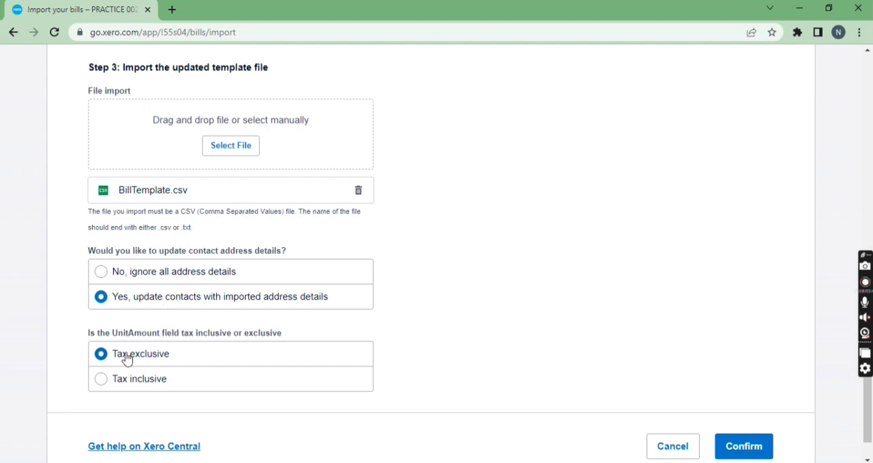
{"action": "scroll", "coordinate": [174, 379], "scroll_direction": "down", "scroll_amount": 1}
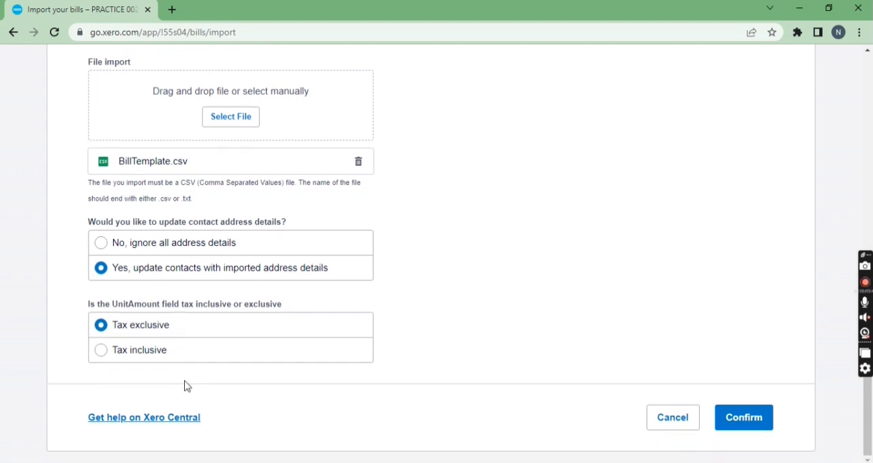
{"action": "left_click", "coordinate": [748, 416]}
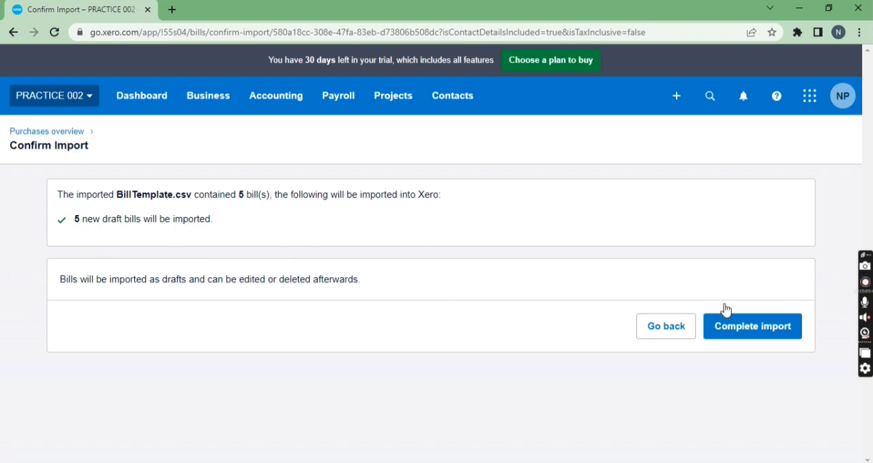
{"action": "left_click", "coordinate": [788, 328]}
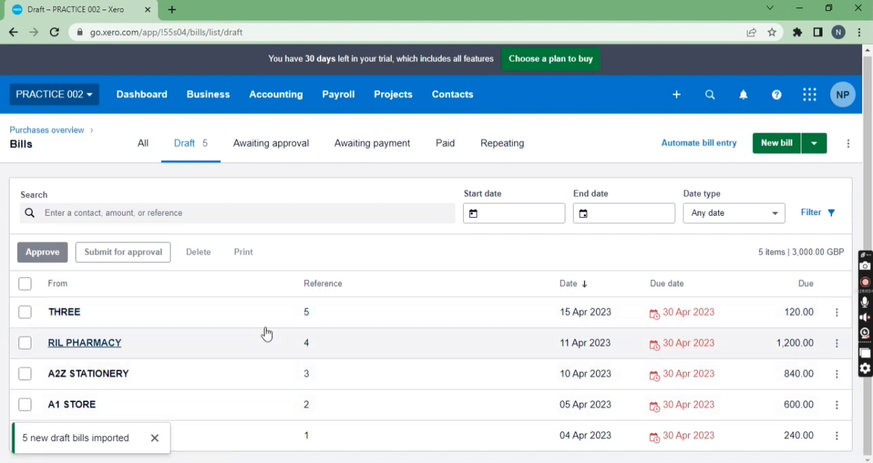
Step: Select all imported draft bills and approve them
{"action": "left_click", "coordinate": [25, 284]}
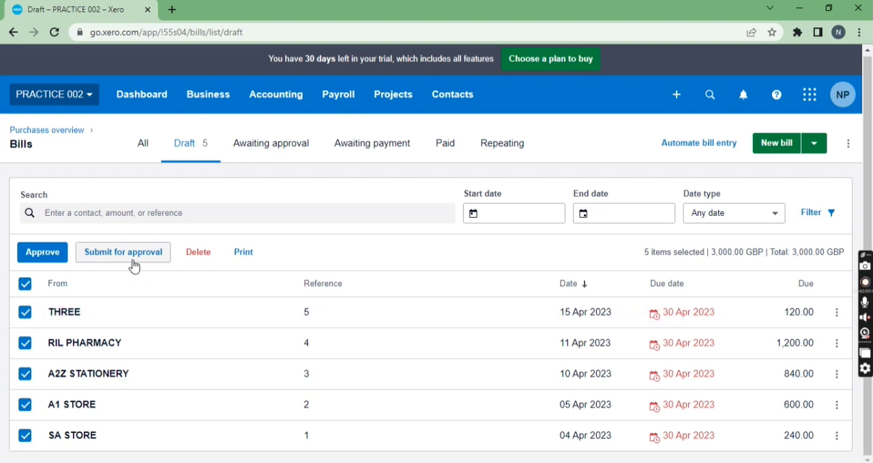
{"action": "left_click", "coordinate": [41, 257]}
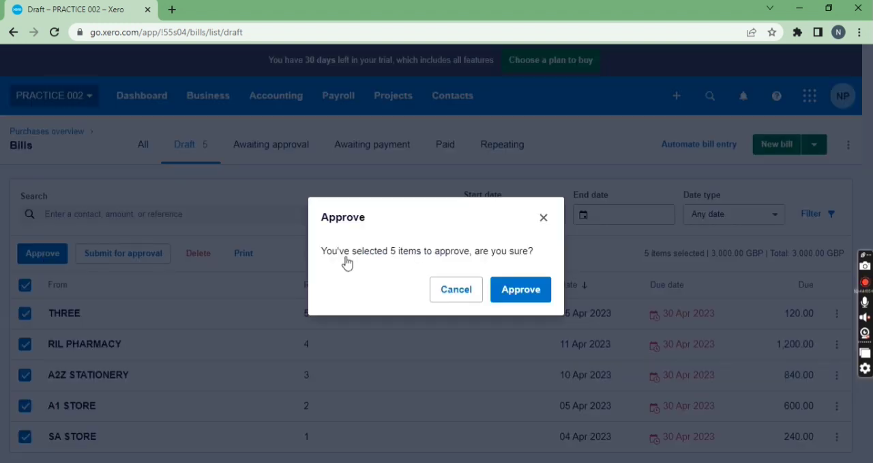
{"action": "left_click", "coordinate": [530, 294]}
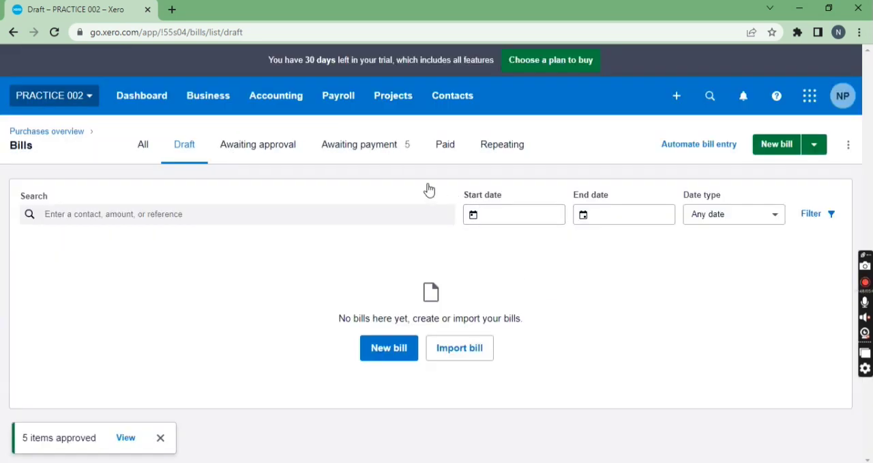
Step: Check the approved bills in the Awaiting payment list and in the list of all bills
{"action": "left_click", "coordinate": [380, 153]}
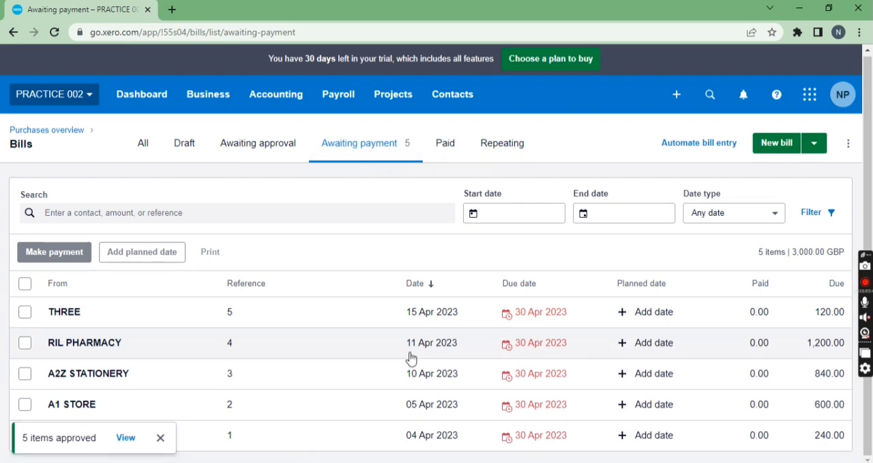
{"action": "left_click", "coordinate": [144, 157]}
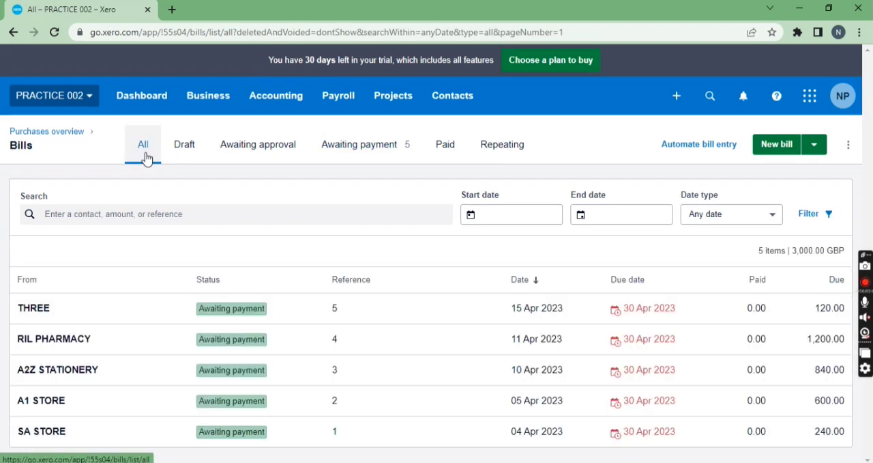